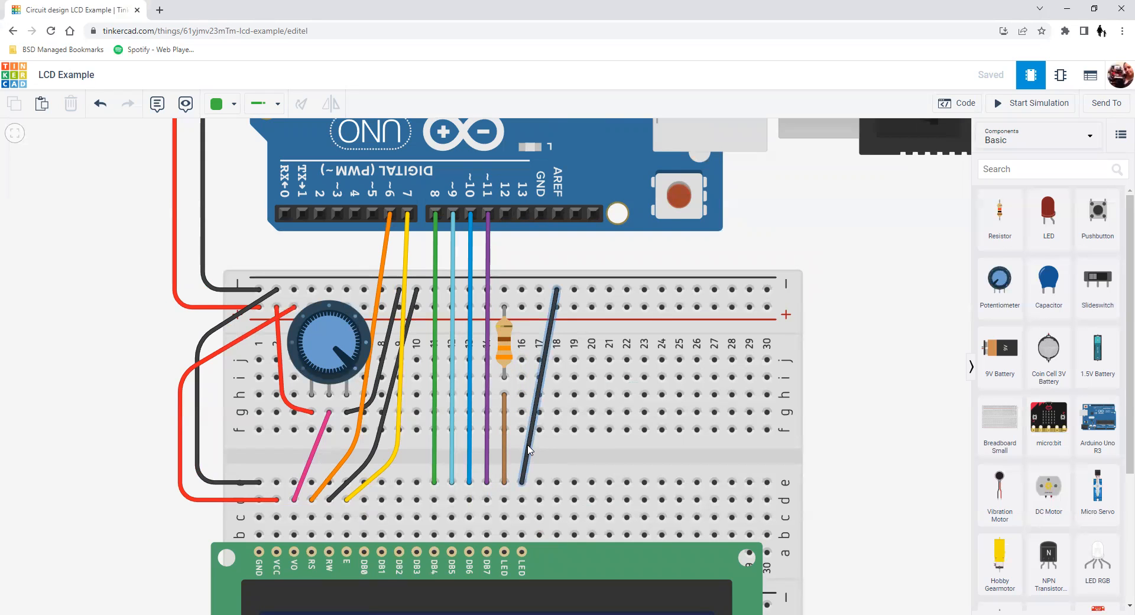
Show the Arduino code beside the whole circuit, with the code area widened and the page enlarged so complete lines are readable.
scroll(580, 343, "down", 2)
scroll(579, 343, "down", 2)
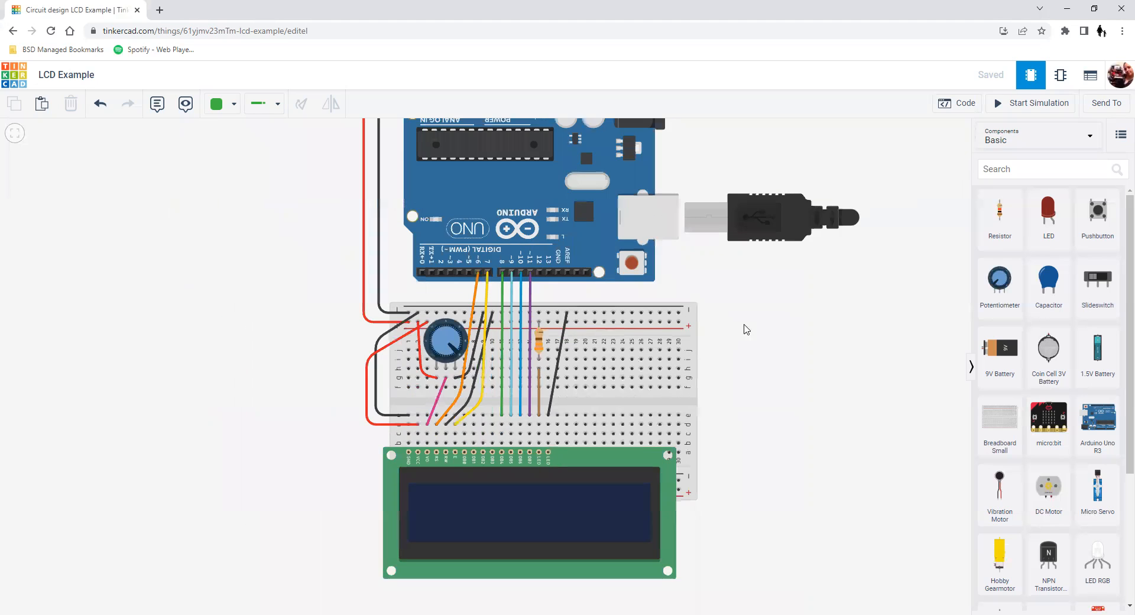
left_click_drag(745, 325, 585, 382)
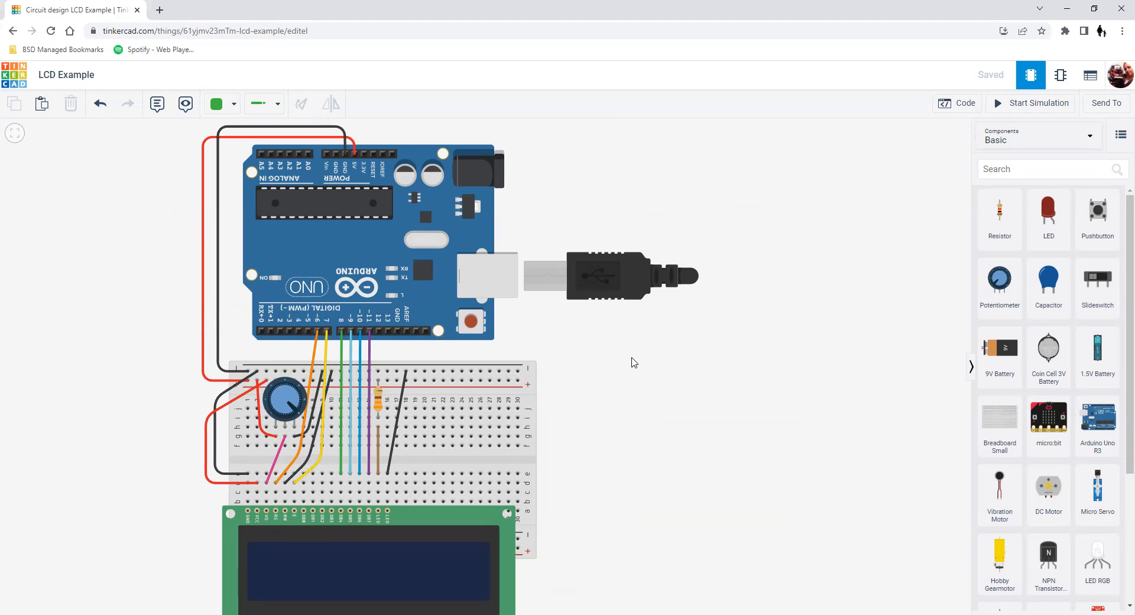
left_click(964, 110)
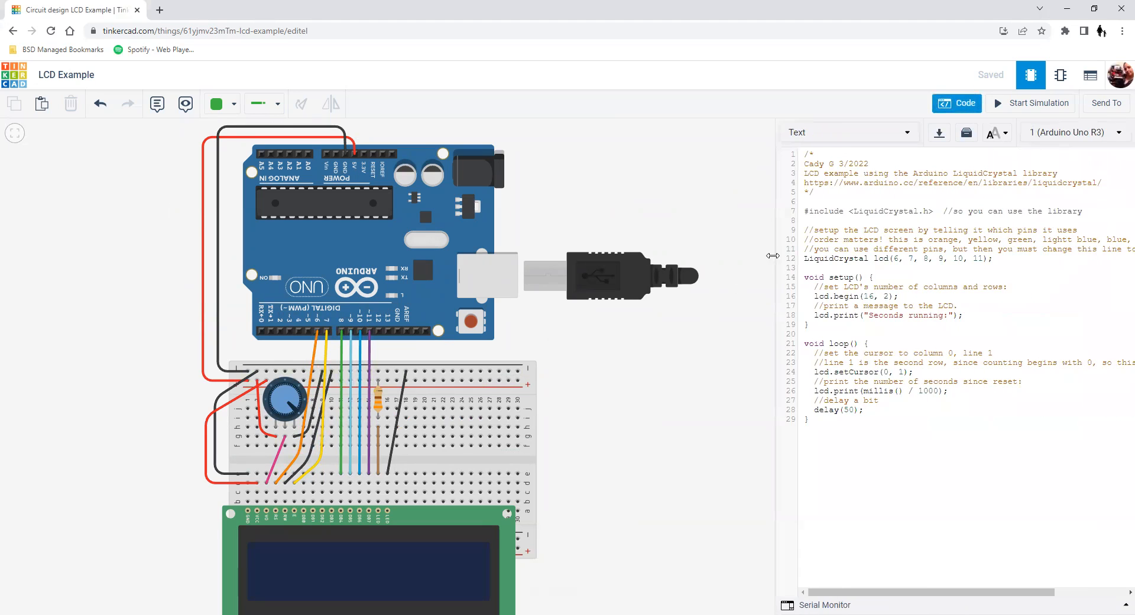
left_click_drag(768, 253, 686, 272)
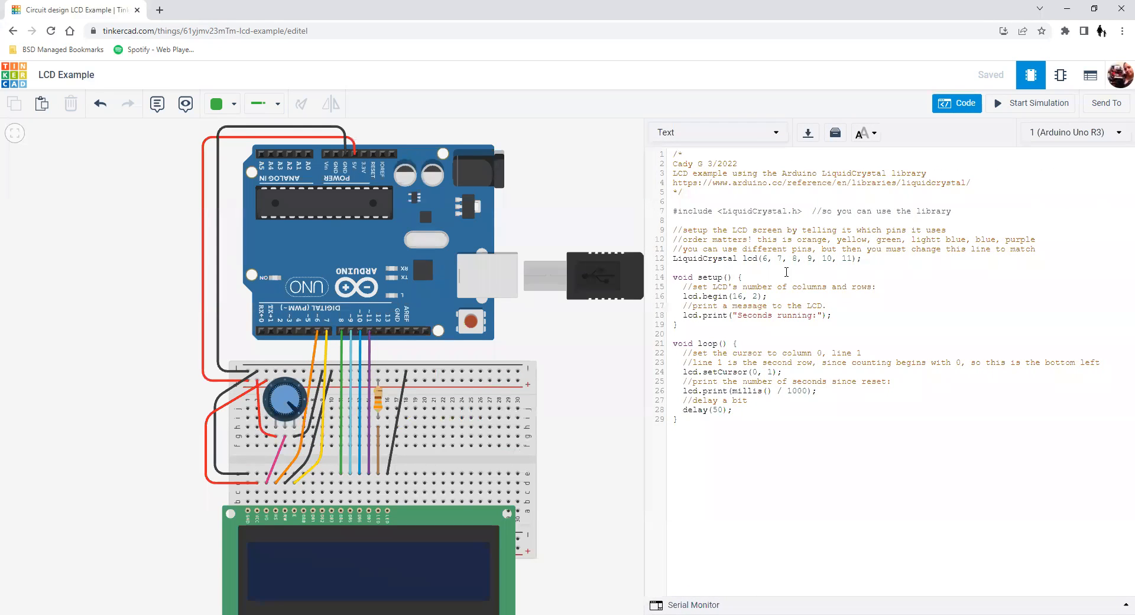
key("ctrl+plus")
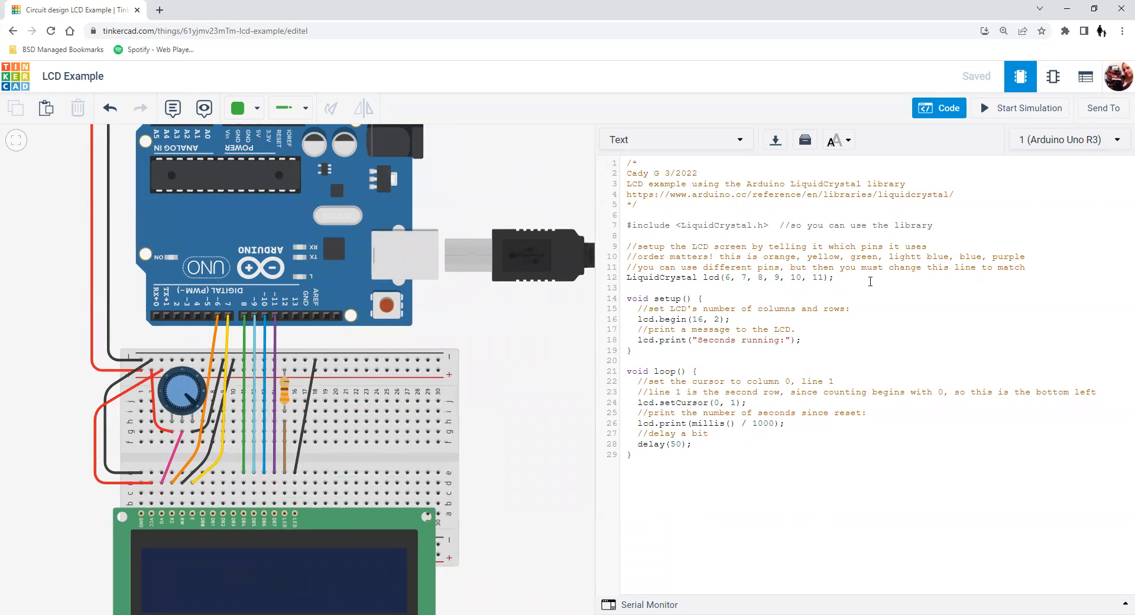
Examine the LiquidCrystal.h include line and the LiquidCrystal lcd line that lists the pins in use.
mouse_move(953, 220)
left_mouse_down()
mouse_move(693, 237)
mouse_move(960, 223)
left_mouse_up()
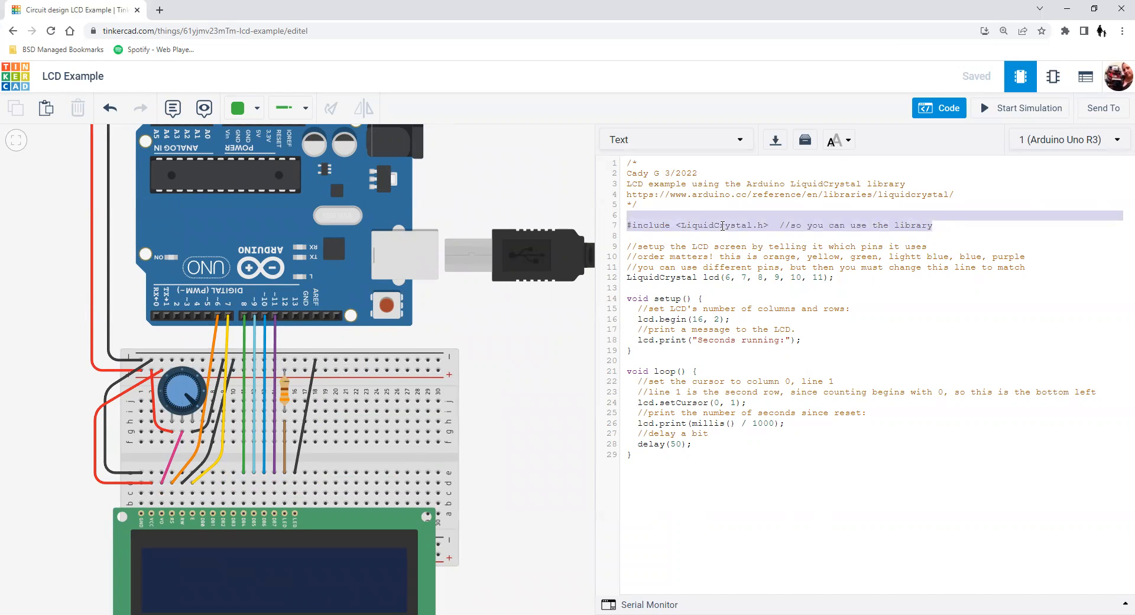
left_click(721, 225)
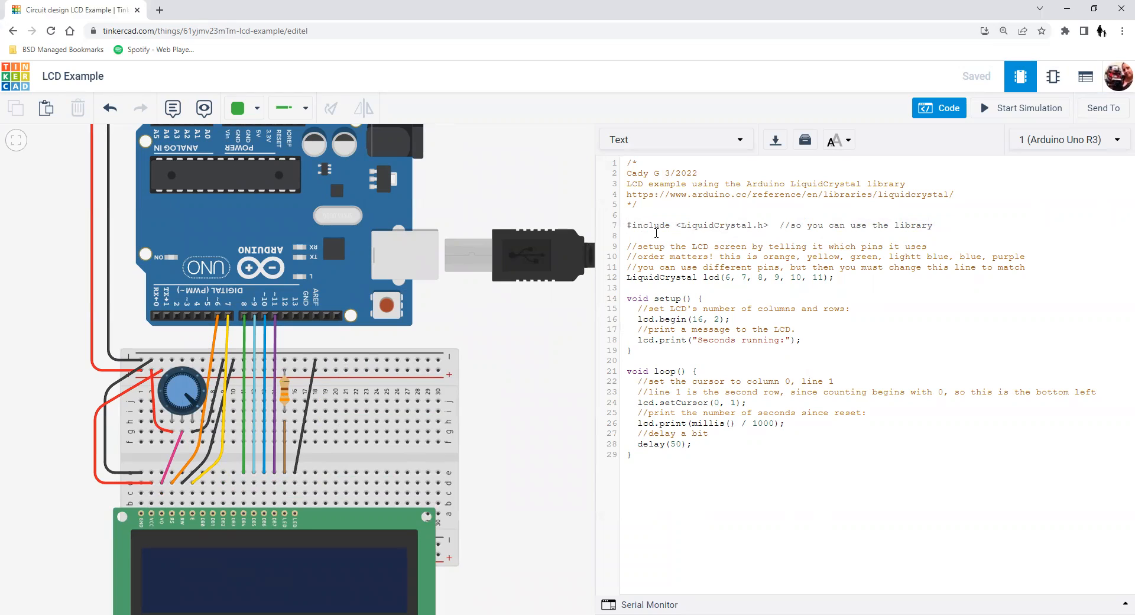
left_click_drag(627, 277, 852, 272)
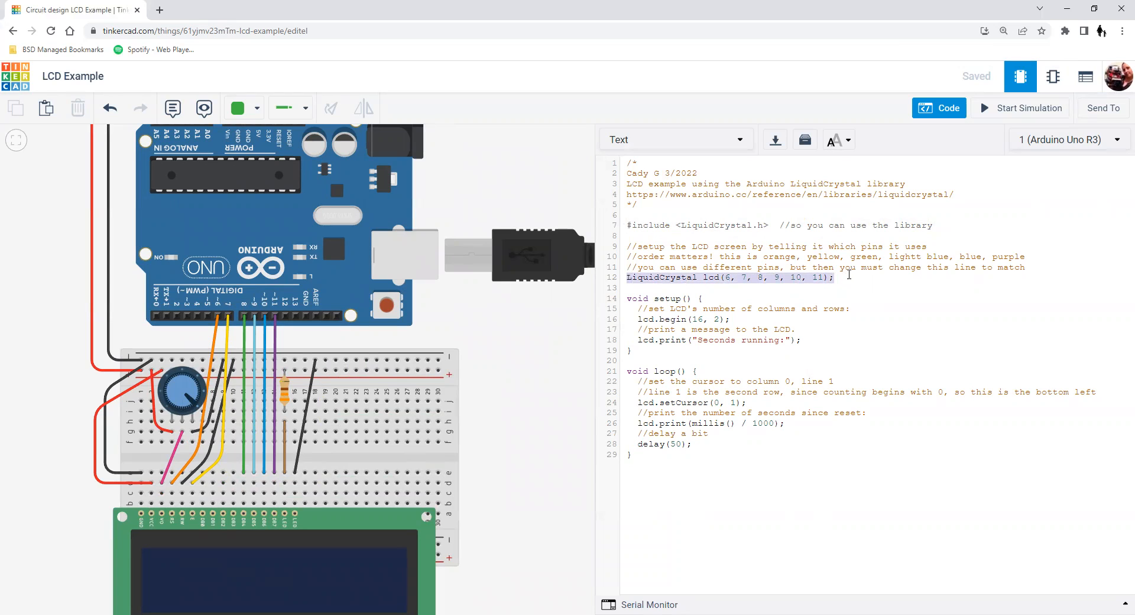
left_click(846, 275)
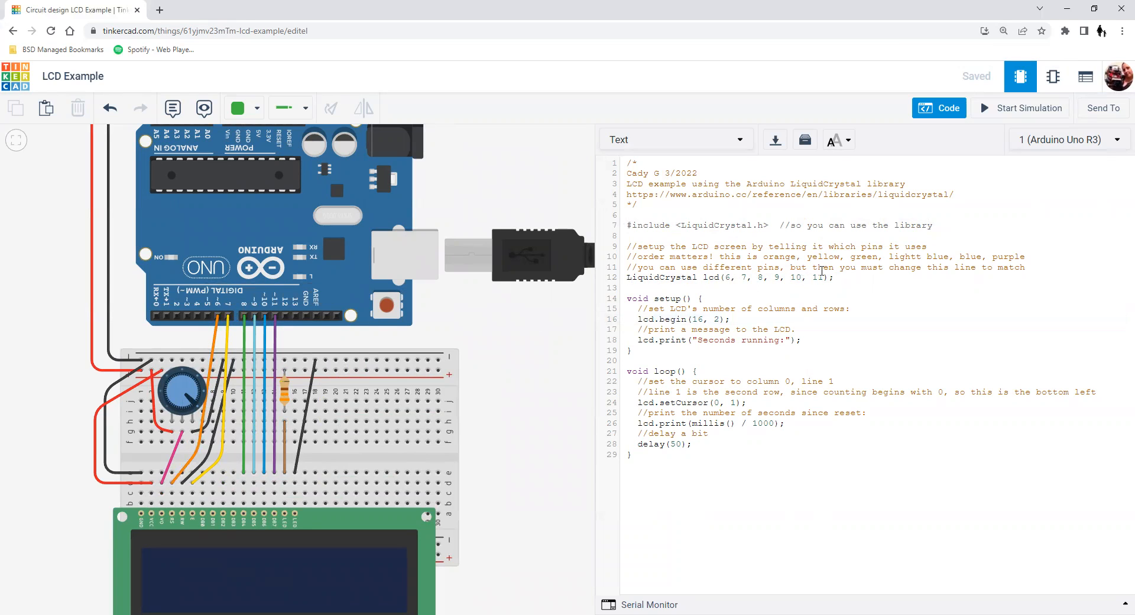
Try moving the purple wire from Arduino pin 11 to pin 12 and changing the last pin in the LiquidCrystal lcd line to match.
left_click(276, 330)
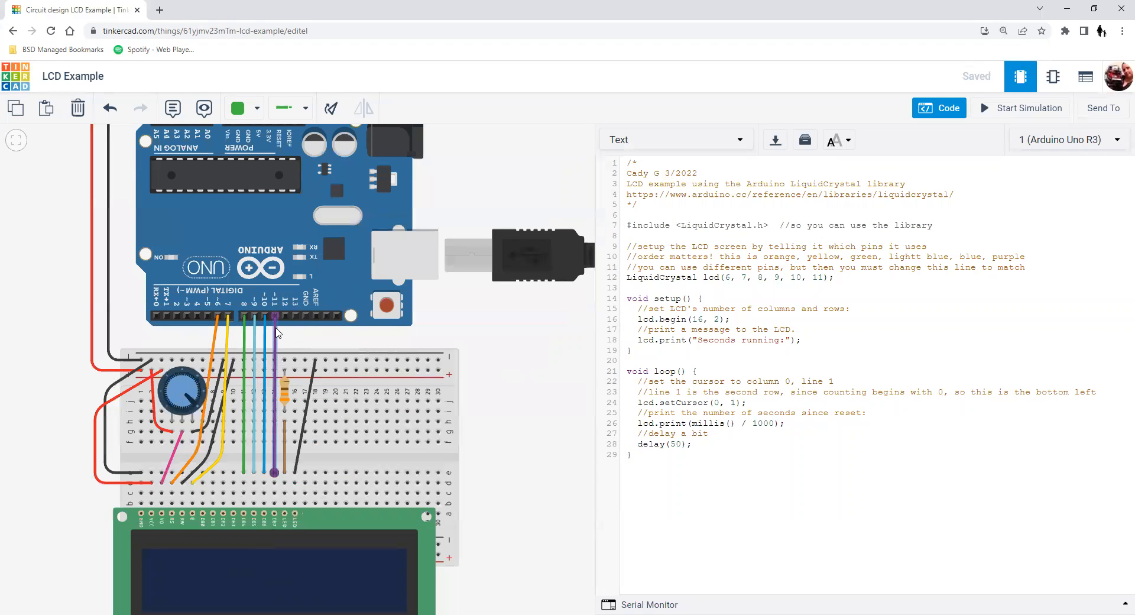
left_click_drag(275, 315, 284, 315)
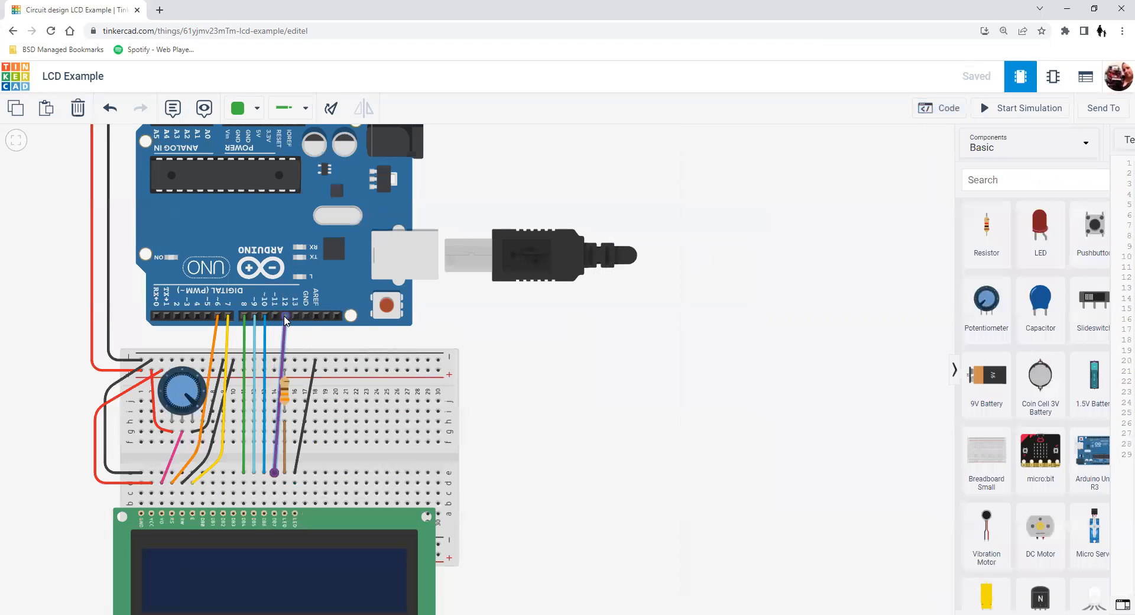
left_click(939, 112)
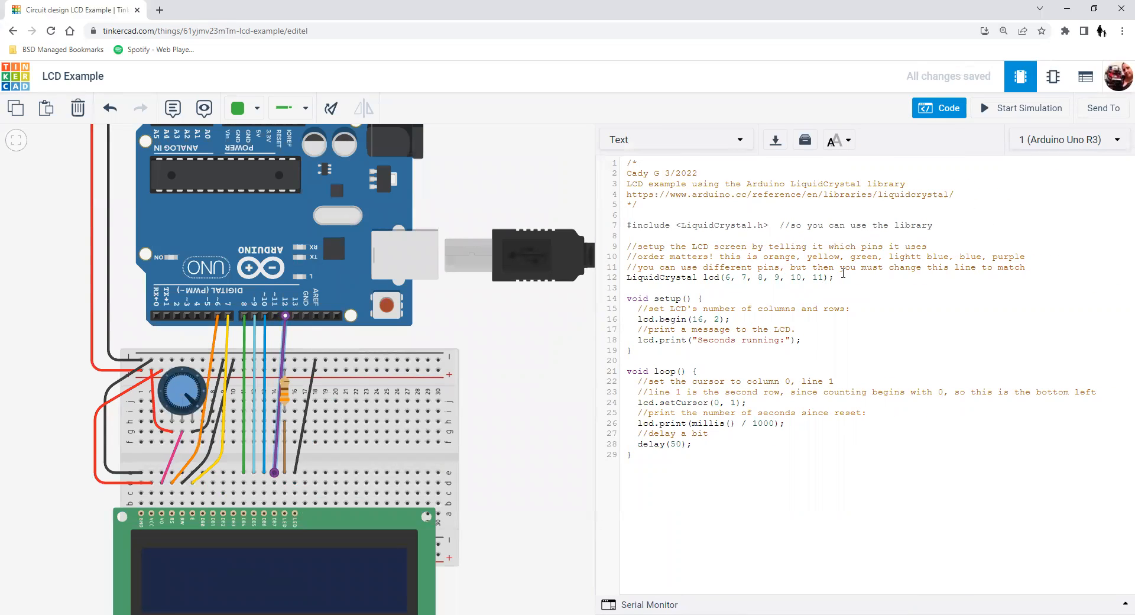
type("2")
key("BackSpace")
type("1")
Reconnect the purple wire's Arduino end to digital pin 11 and deselect it.
left_click(285, 316)
left_click_drag(284, 316, 275, 316)
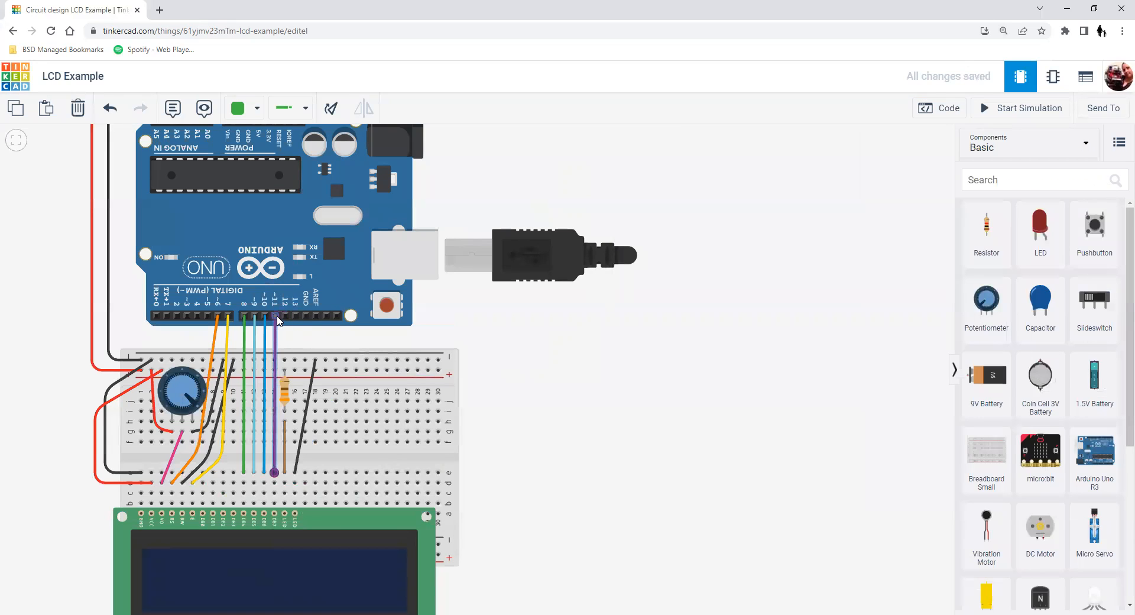
left_click(552, 354)
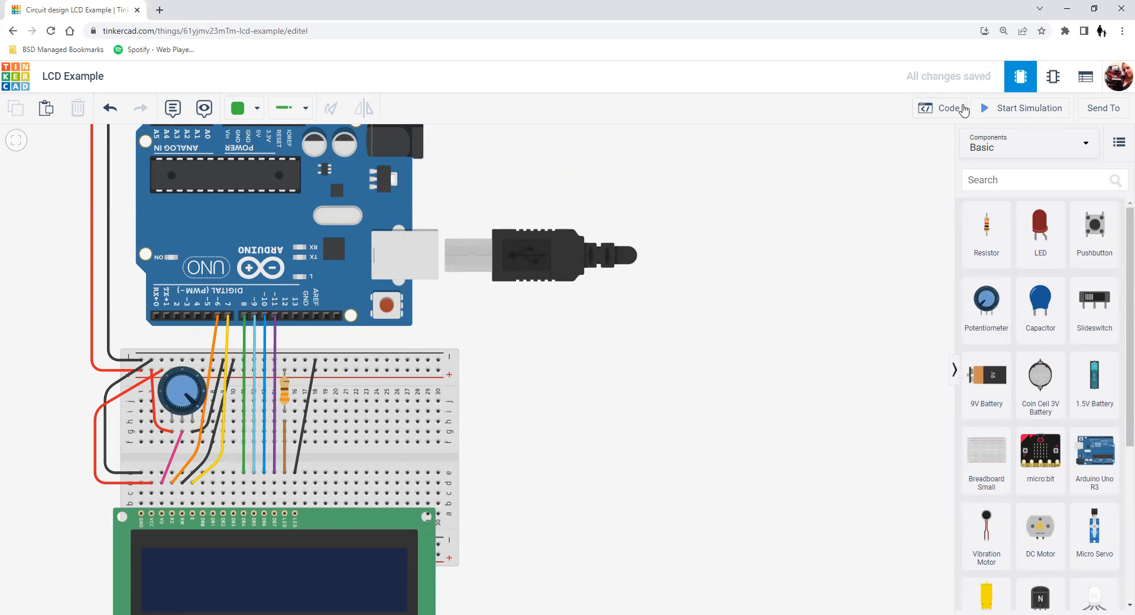
Reopen the code and examine the lcd.begin and lcd.print lines in the setup function.
left_click(964, 110)
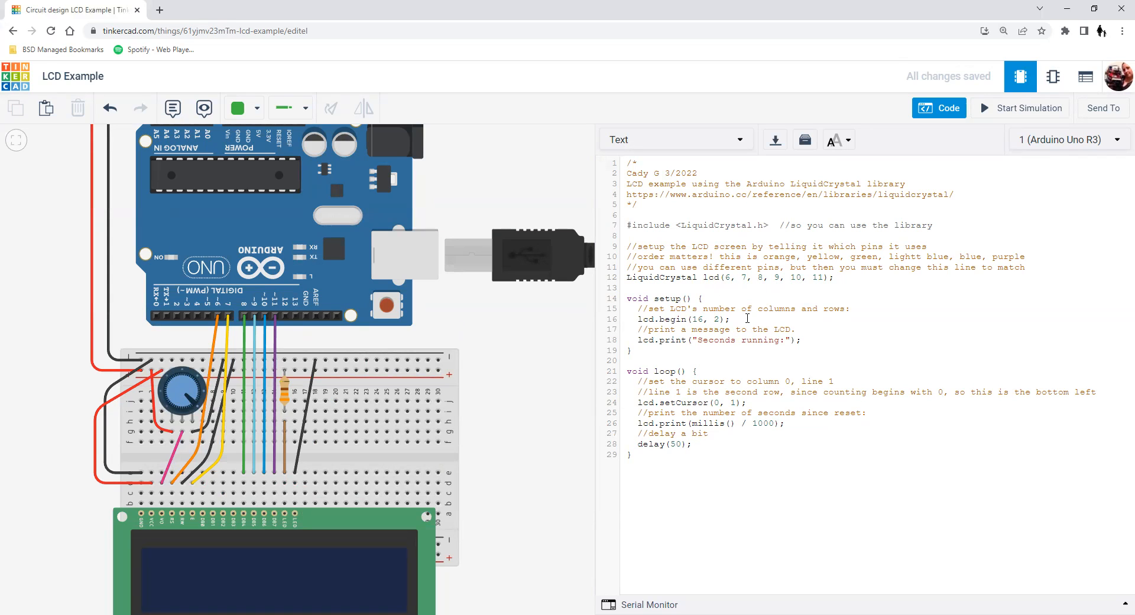
left_click_drag(637, 320, 740, 319)
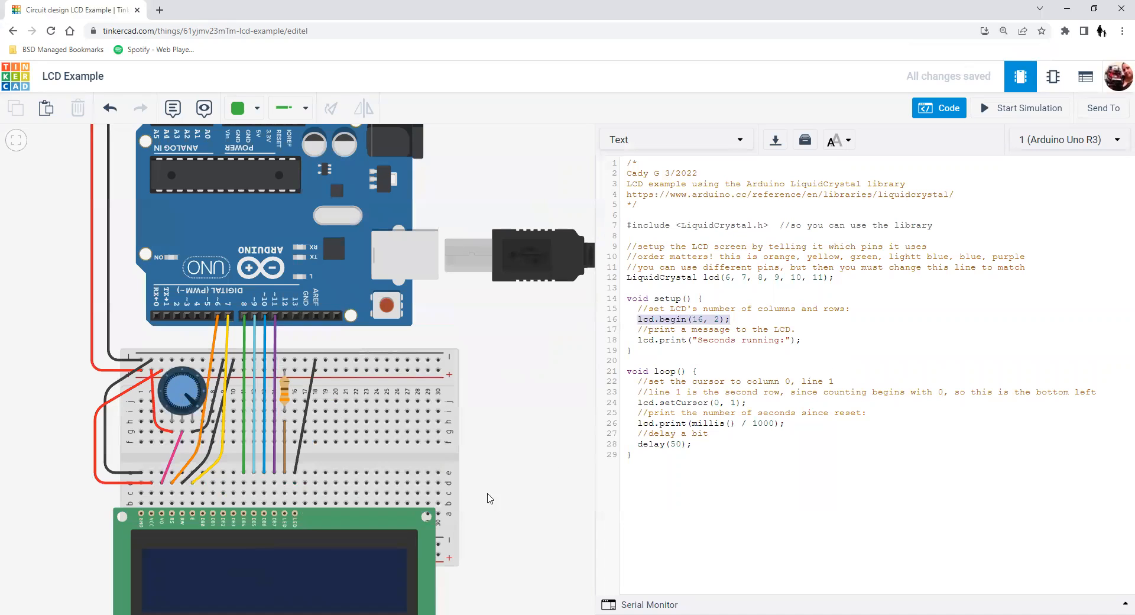
left_click(484, 546)
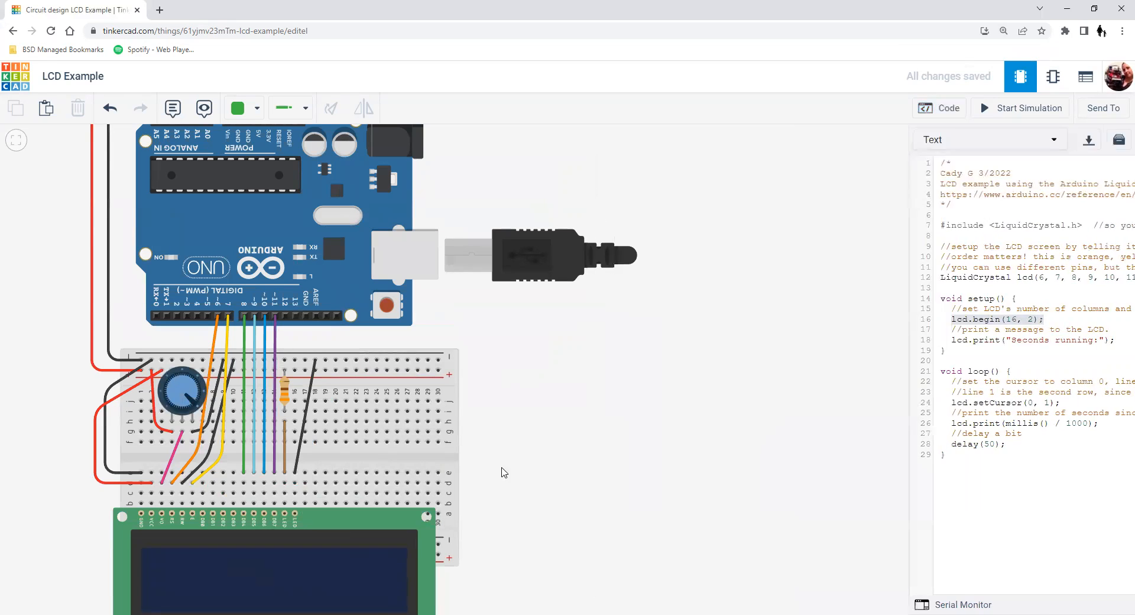
left_click(948, 108)
left_click(686, 320)
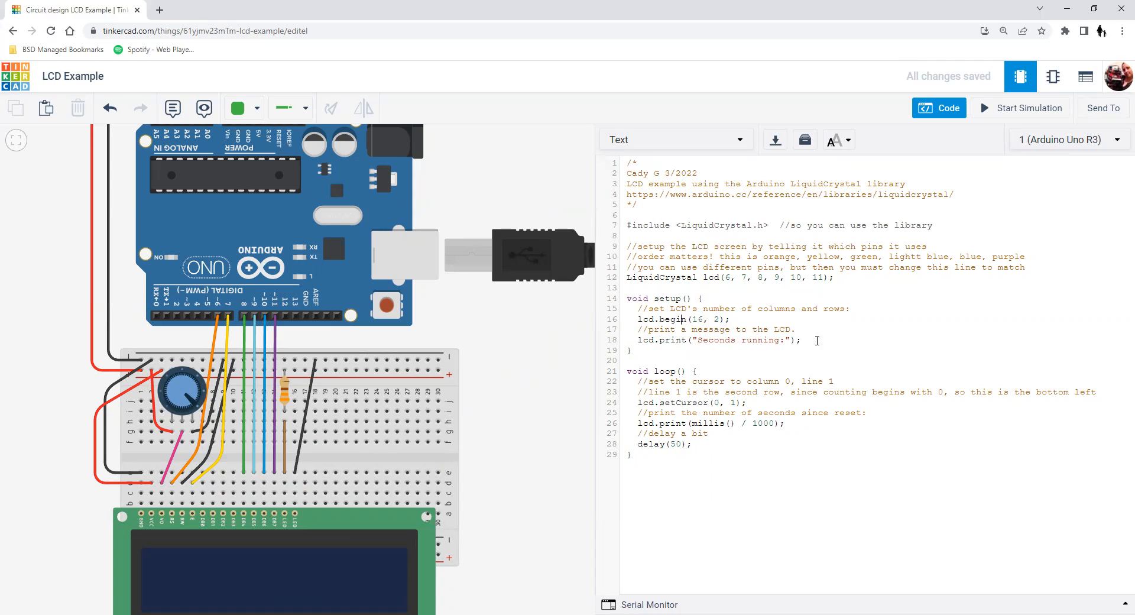
left_click_drag(768, 340, 638, 345)
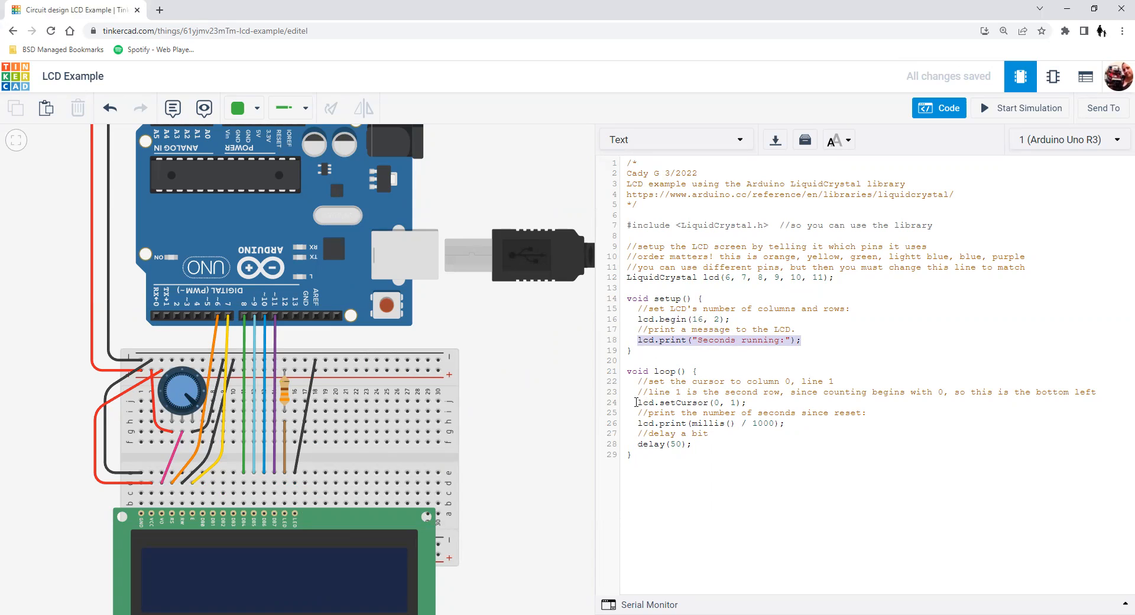
Examine the lcd.setCursor line with its comment and the lcd.print(millis() / 1000) line in the loop function.
left_click(636, 402)
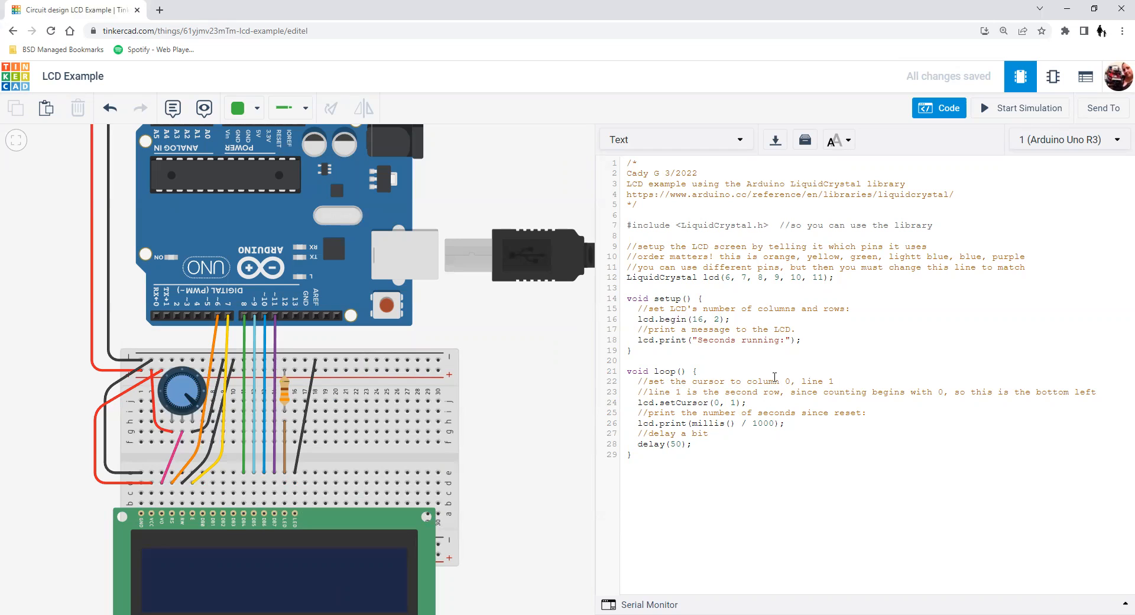
left_click_drag(847, 382, 644, 384)
left_click_drag(747, 402, 632, 402)
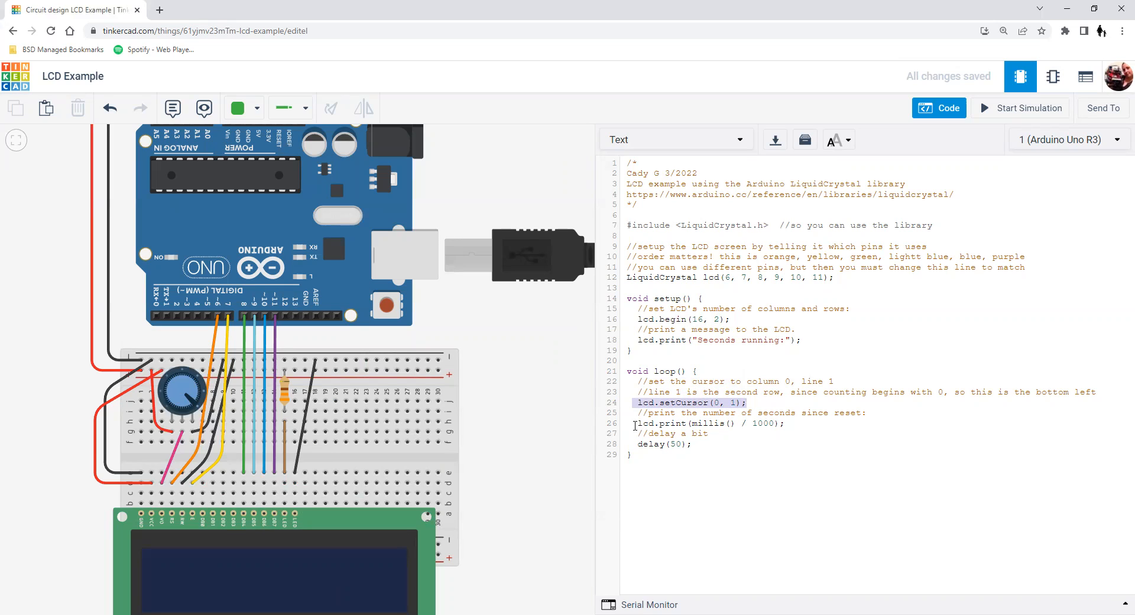
left_click_drag(784, 423, 640, 425)
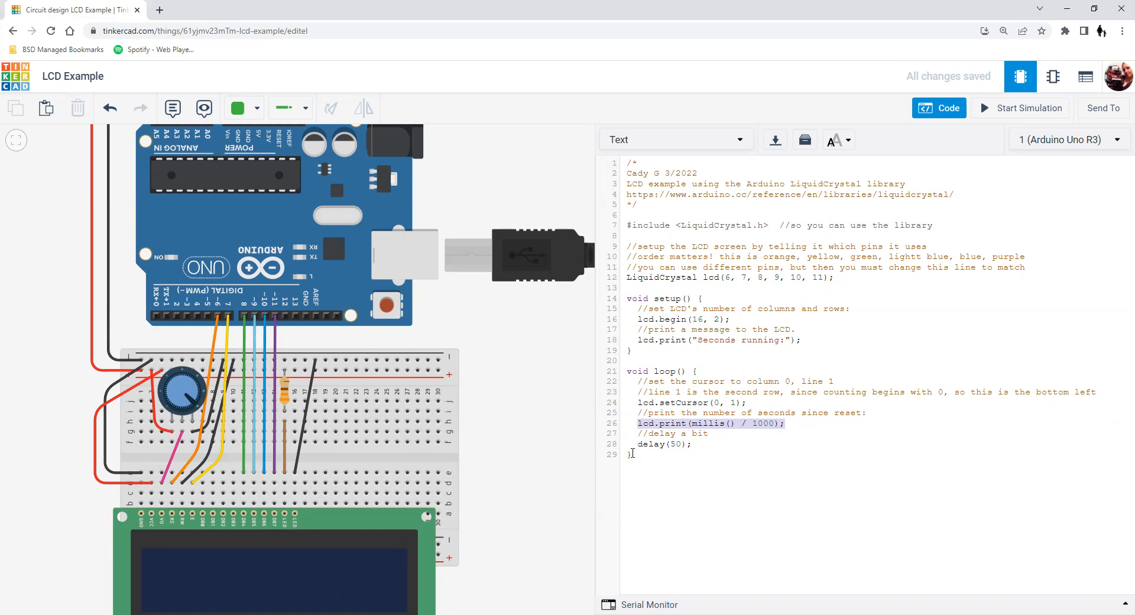
Run the simulation with the LCD in view and turn the potentiometer slightly away and back to test the screen's contrast.
left_click_drag(481, 499, 523, 431)
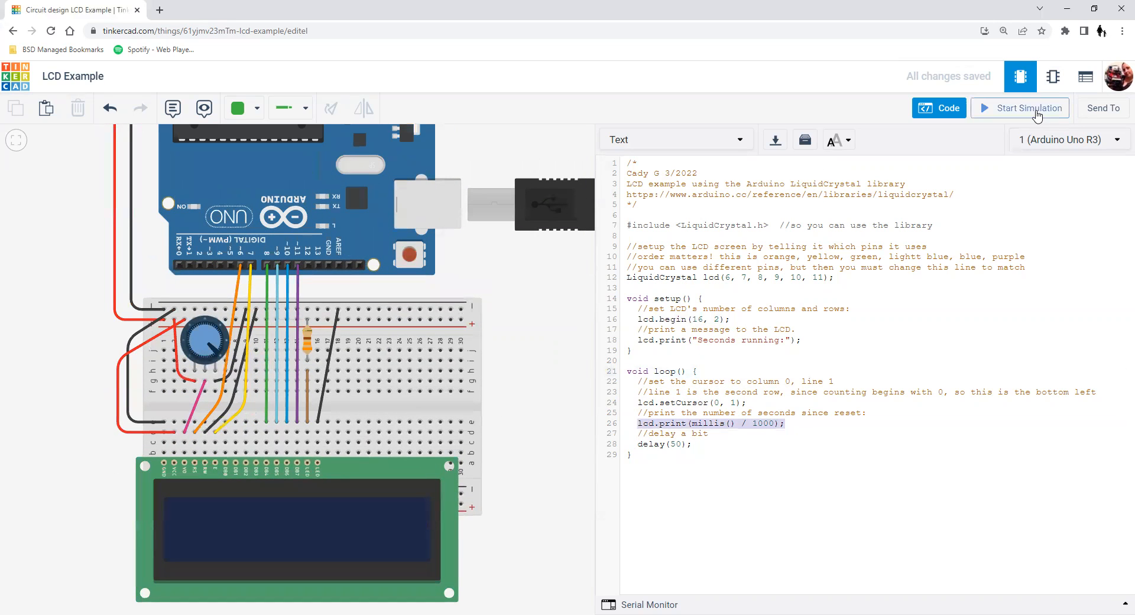
left_click(1033, 108)
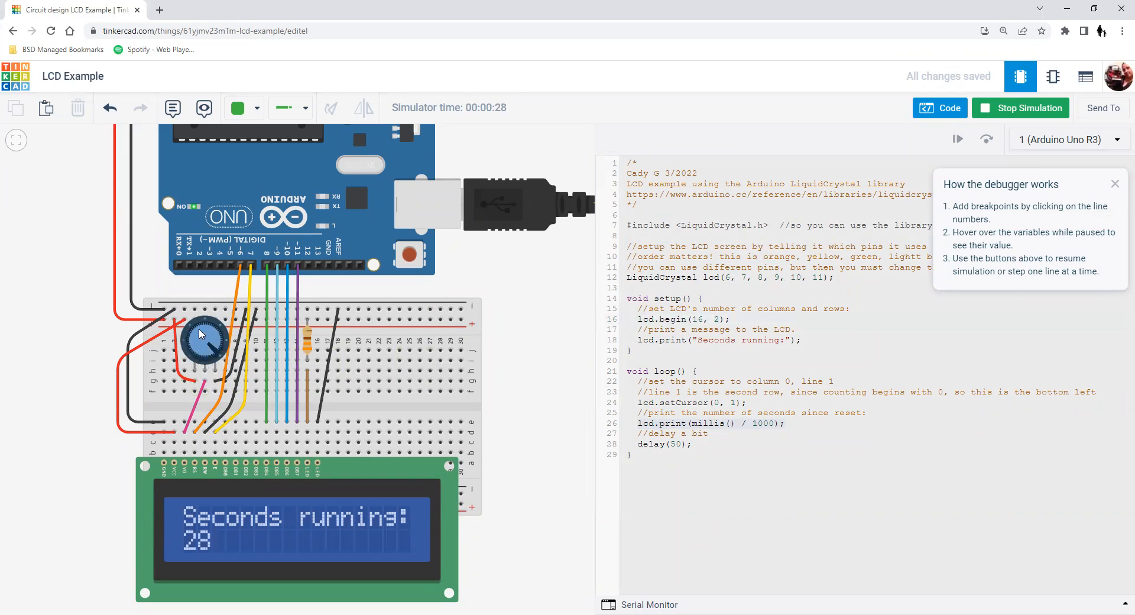
left_click_drag(210, 348, 214, 345)
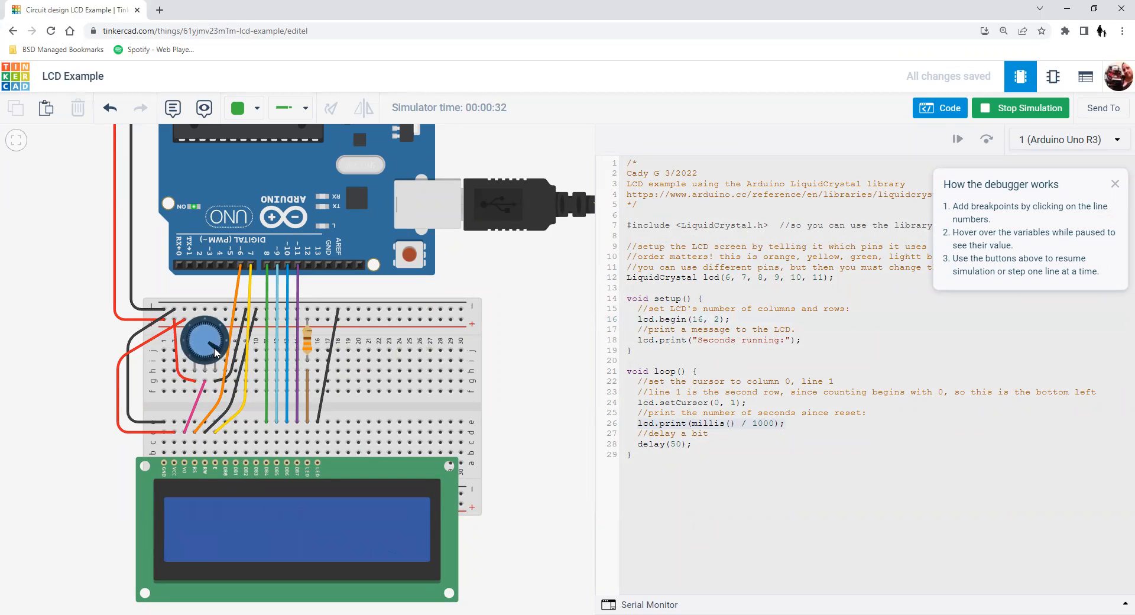
left_click_drag(214, 348, 213, 350)
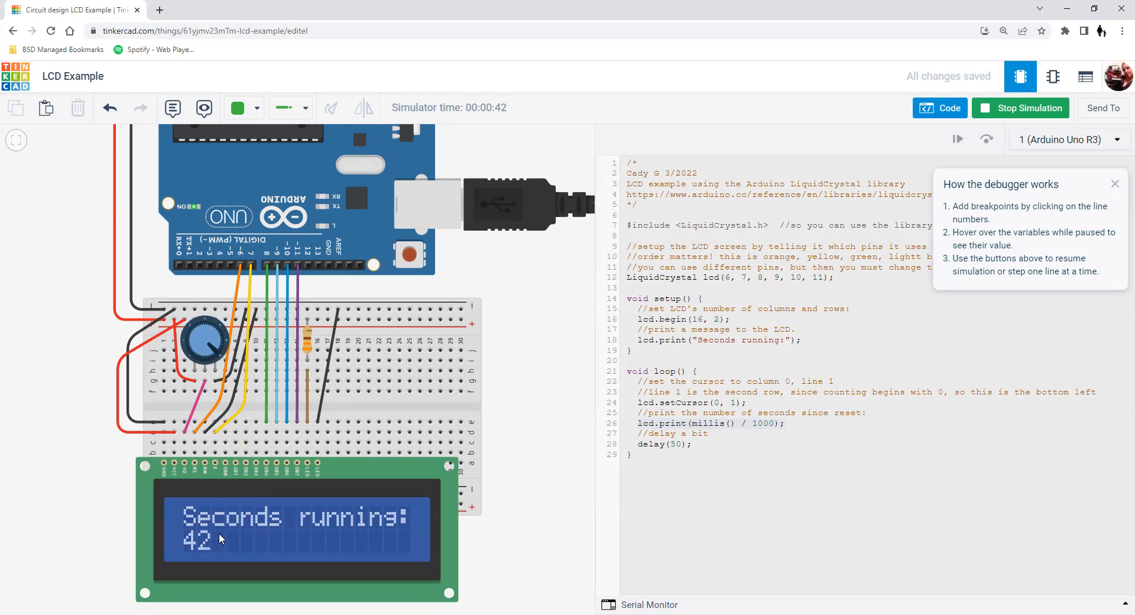
Inspect the properties of the resistor feeding the LCD backlight and stop the simulation.
left_click(308, 342)
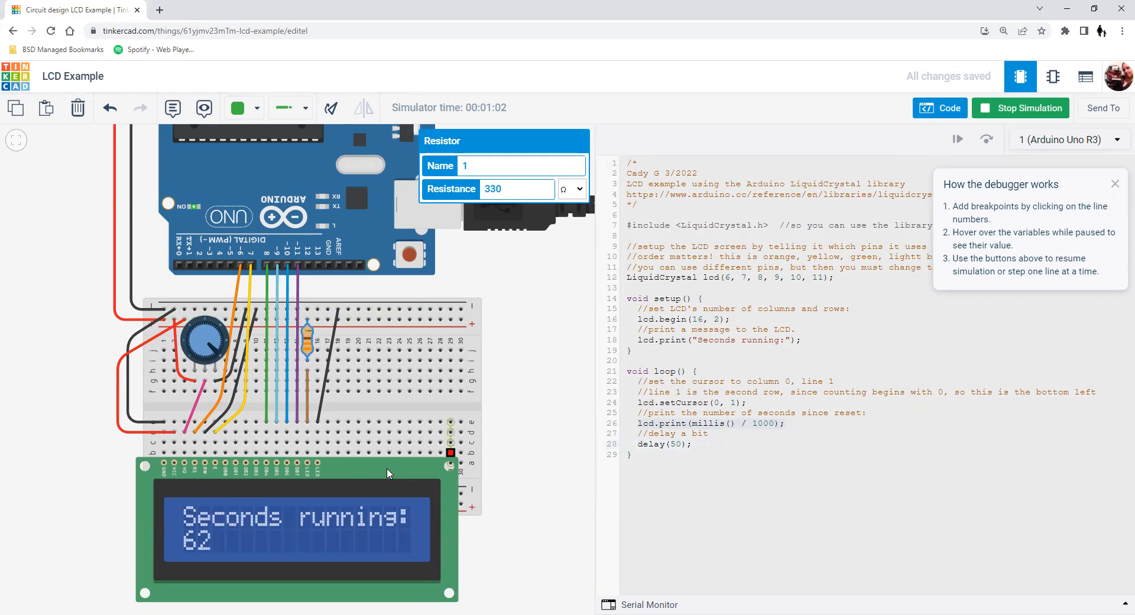
left_click(1008, 114)
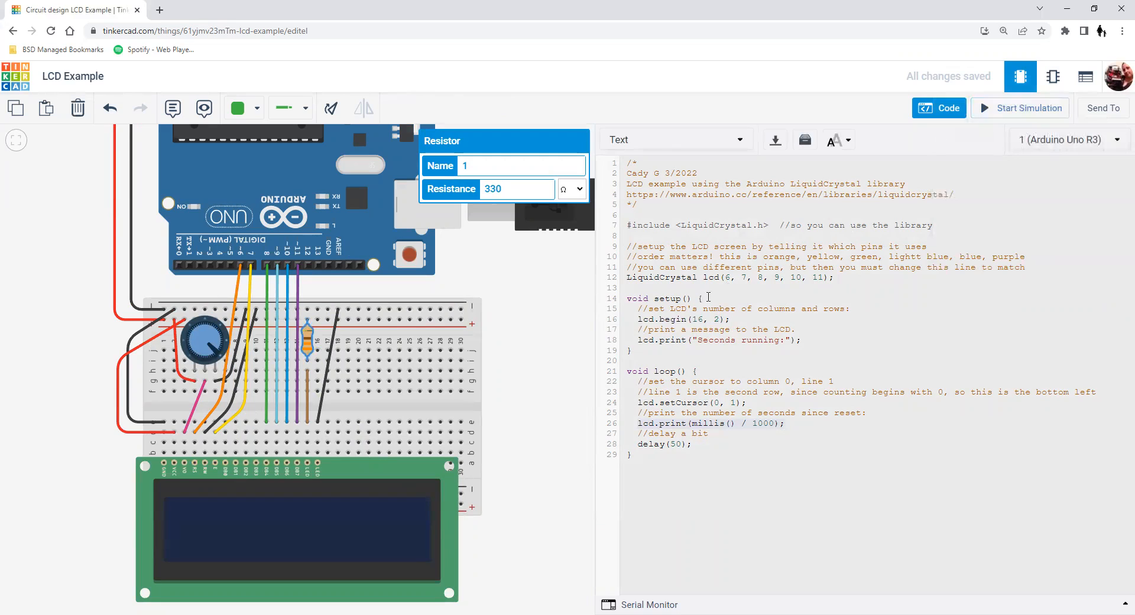